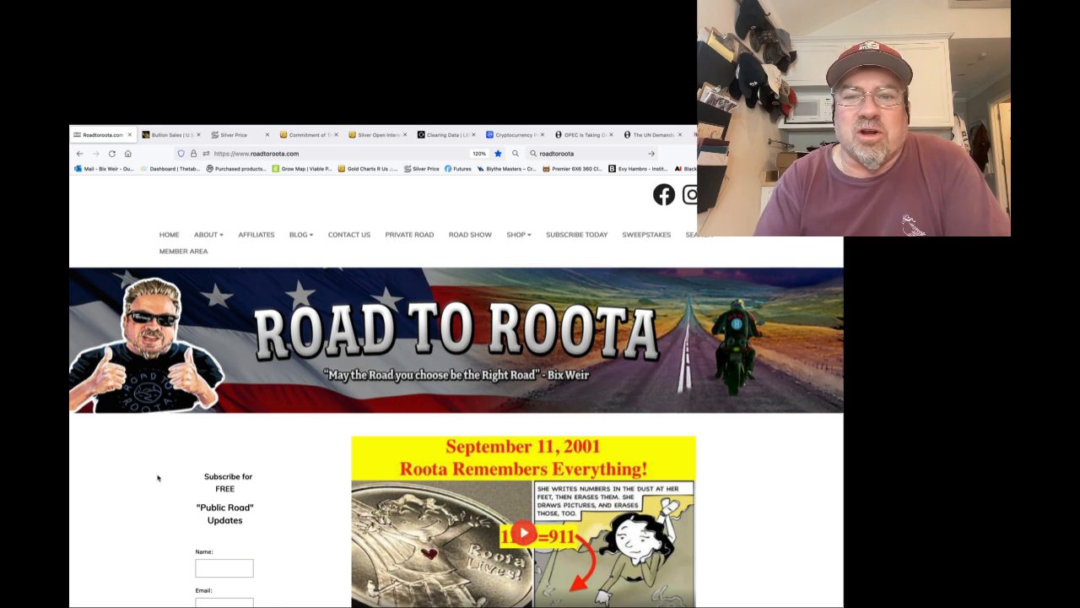
# - Switch to the ZeroHedge article on the UN demanding central banks stop rate hikes
pyautogui.click(643, 135)
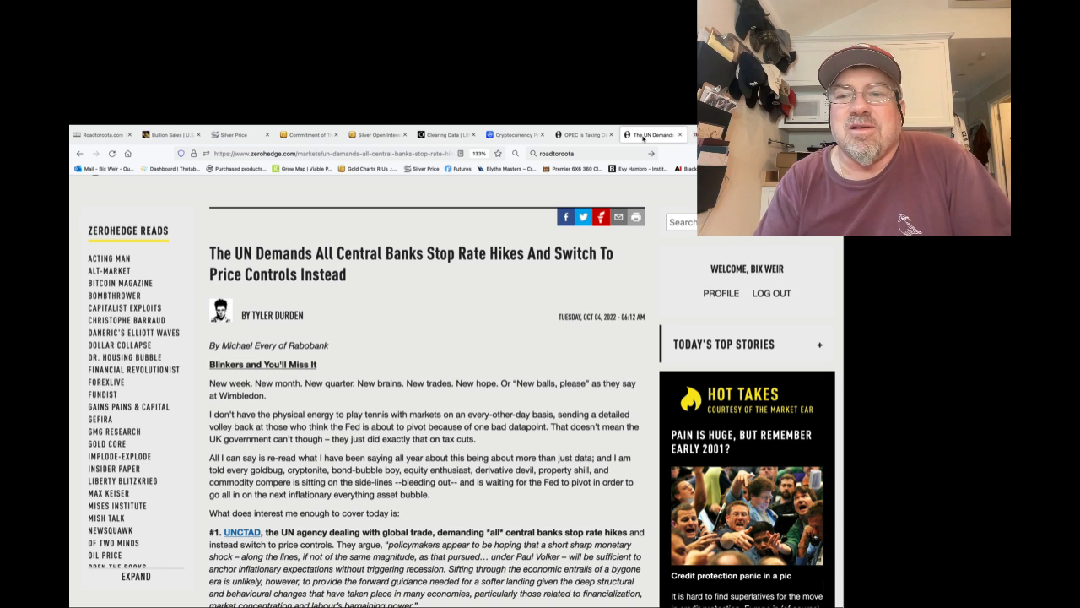
# - Move to the next tab showing the Townhall socialism article
pyautogui.hotkey('ctrl', 'Tab')
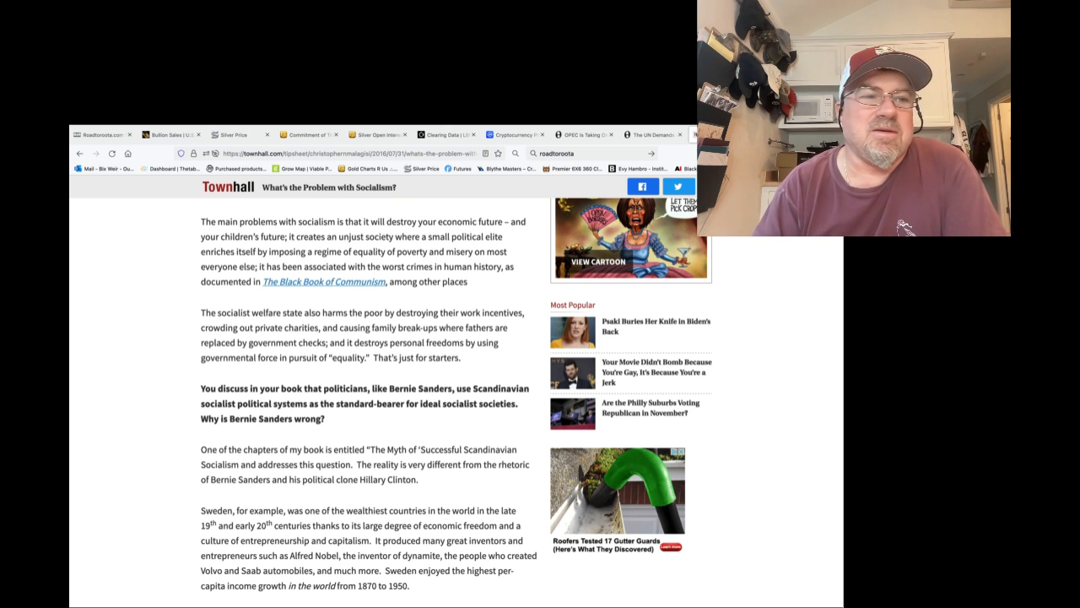
# - Return to the Road to Roota home page tab
pyautogui.moveTo(135, 116)
pyautogui.click(101, 134)
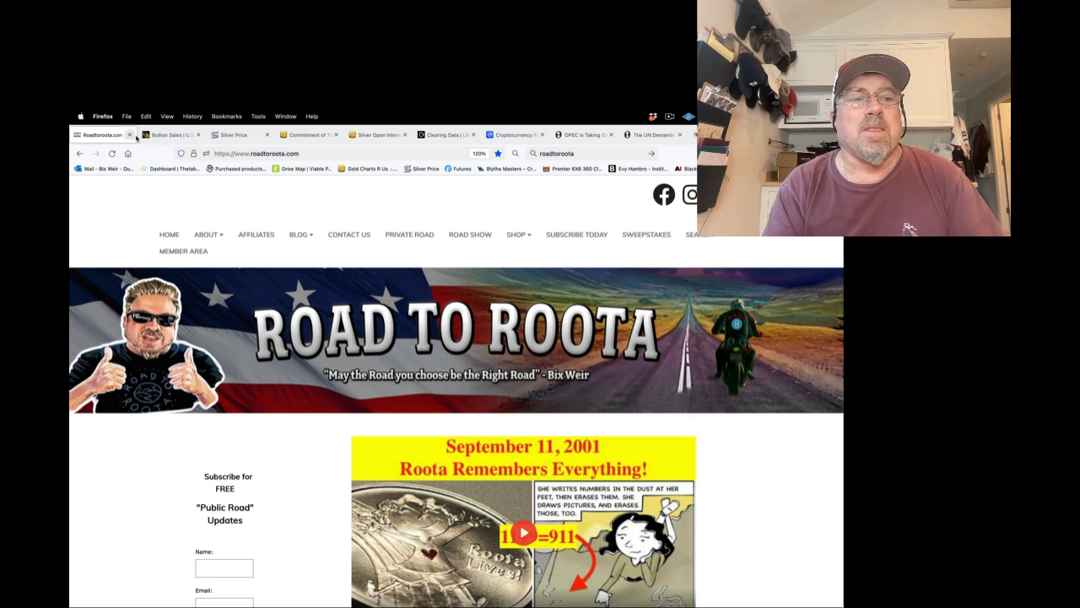
# - Review the US Mint 2022 American Eagle sales table, then the SilverPrice.org silver and gold prices
pyautogui.click(161, 135)
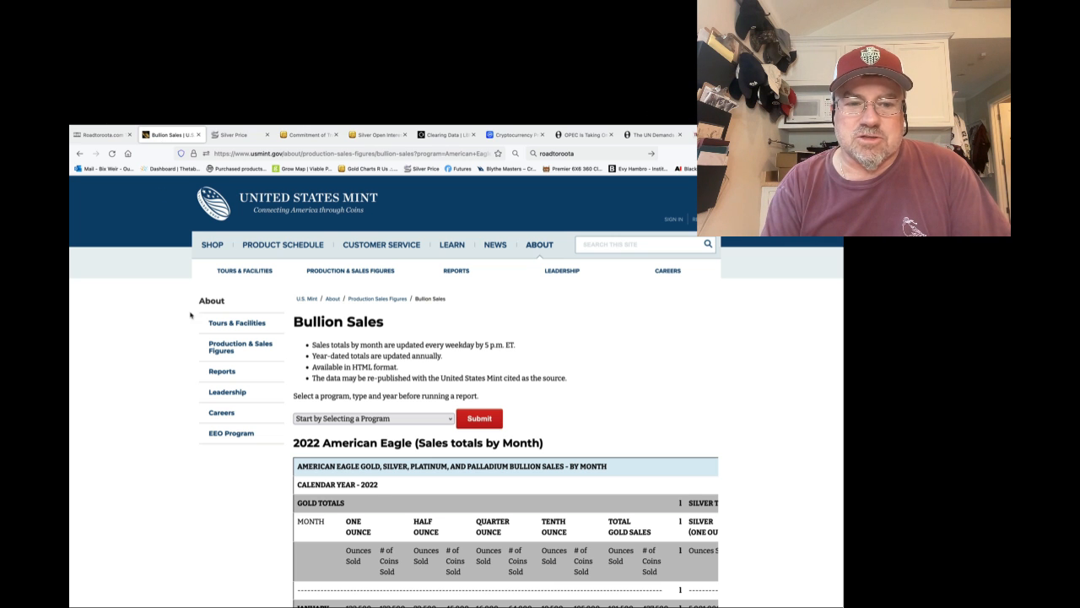
pyautogui.scroll(-2, 173, 378)
pyautogui.scroll(-1, 173, 378)
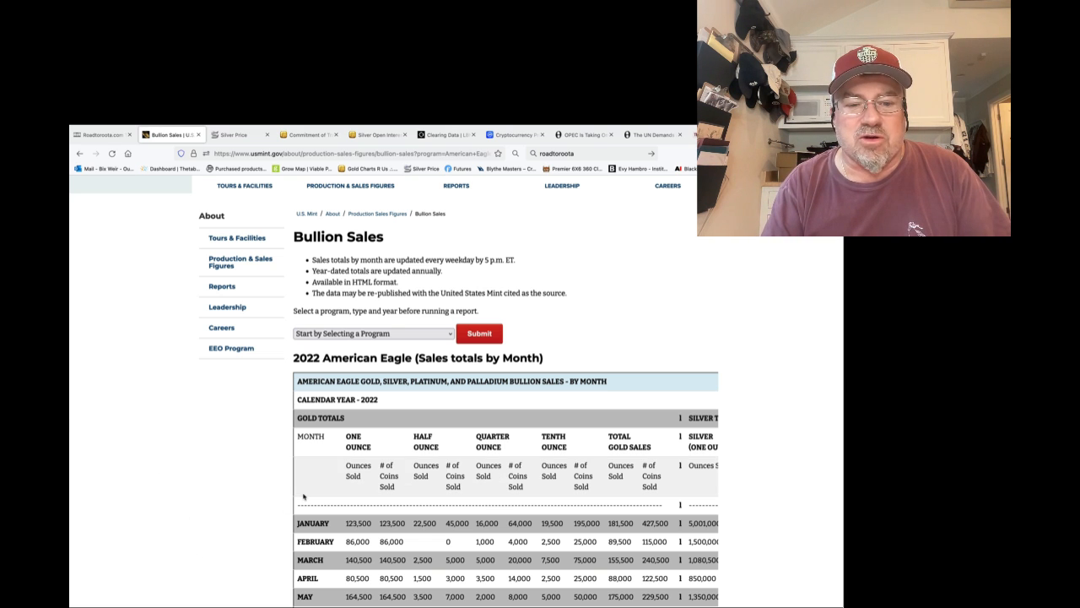
pyautogui.hscroll(5, 299, 491)
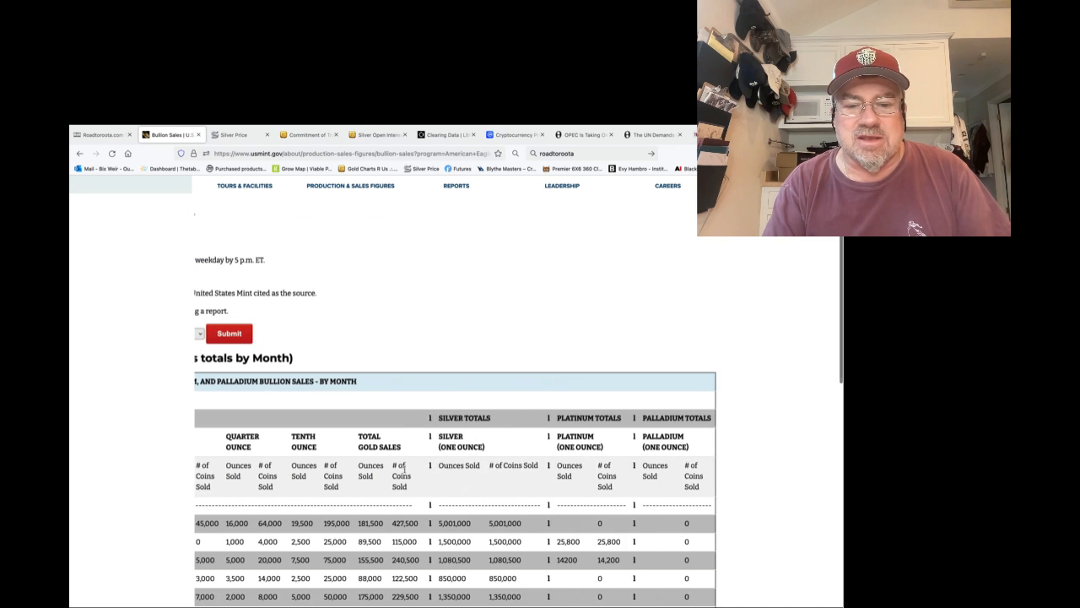
pyautogui.scroll(-3, 547, 409)
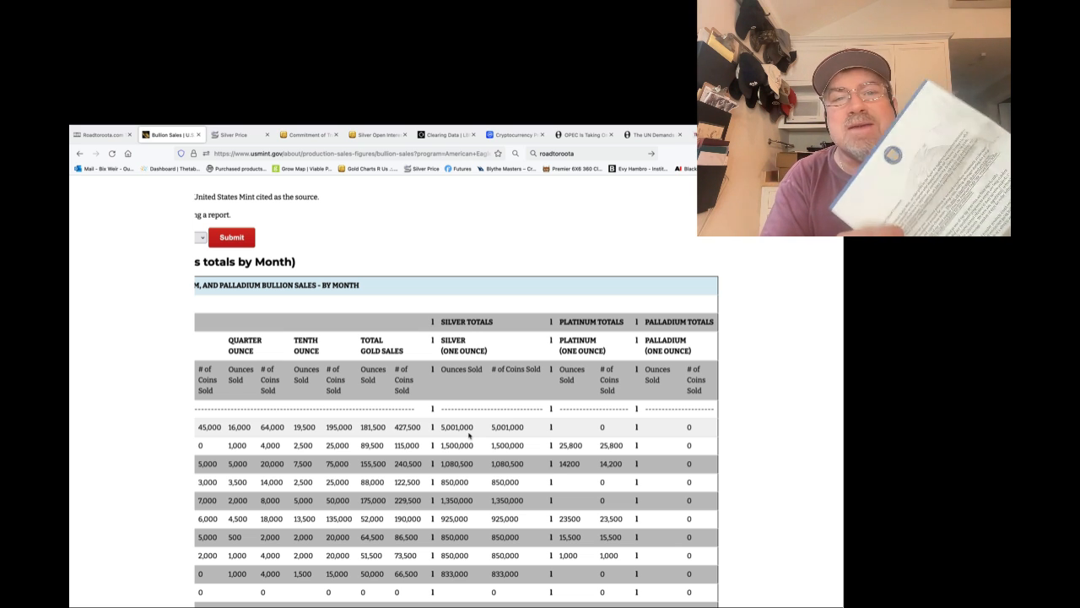
pyautogui.scroll(-1, 470, 436)
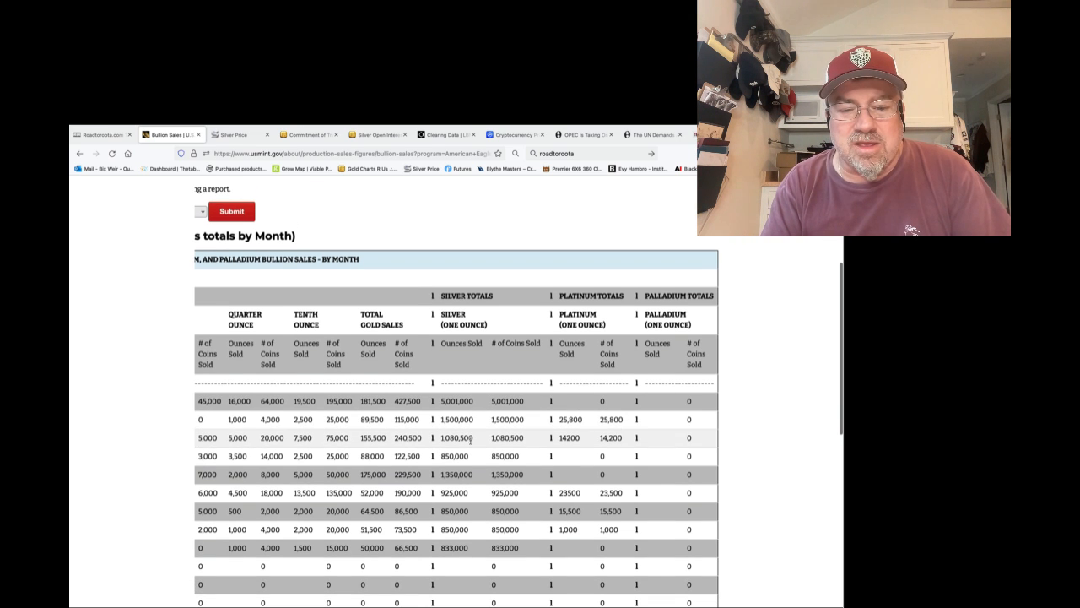
pyautogui.scroll(-1, 469, 447)
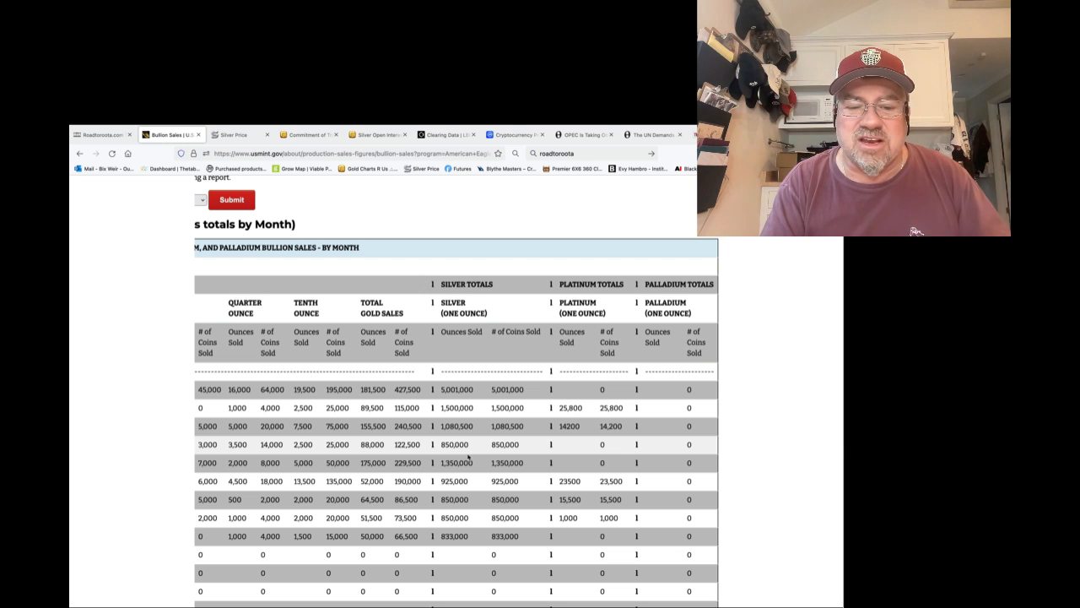
pyautogui.scroll(-1, 468, 456)
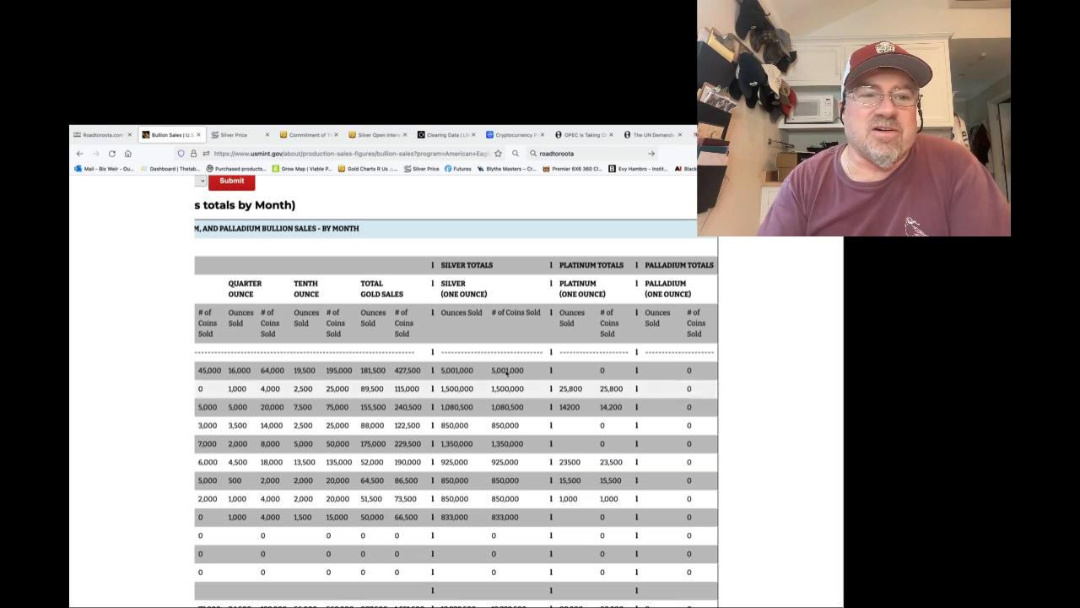
pyautogui.click(249, 136)
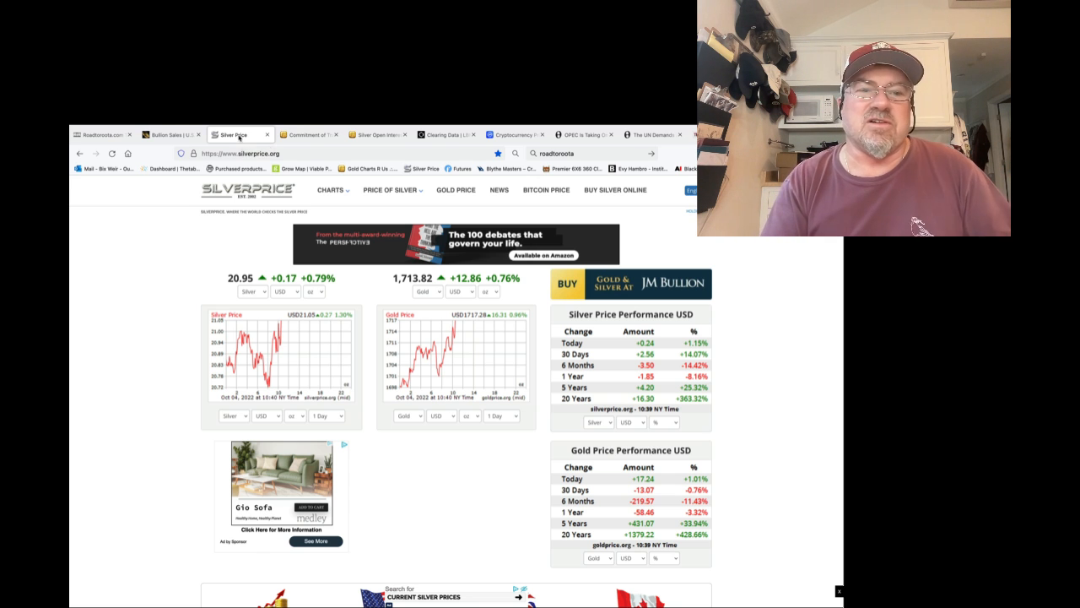
pyautogui.moveTo(317, 115)
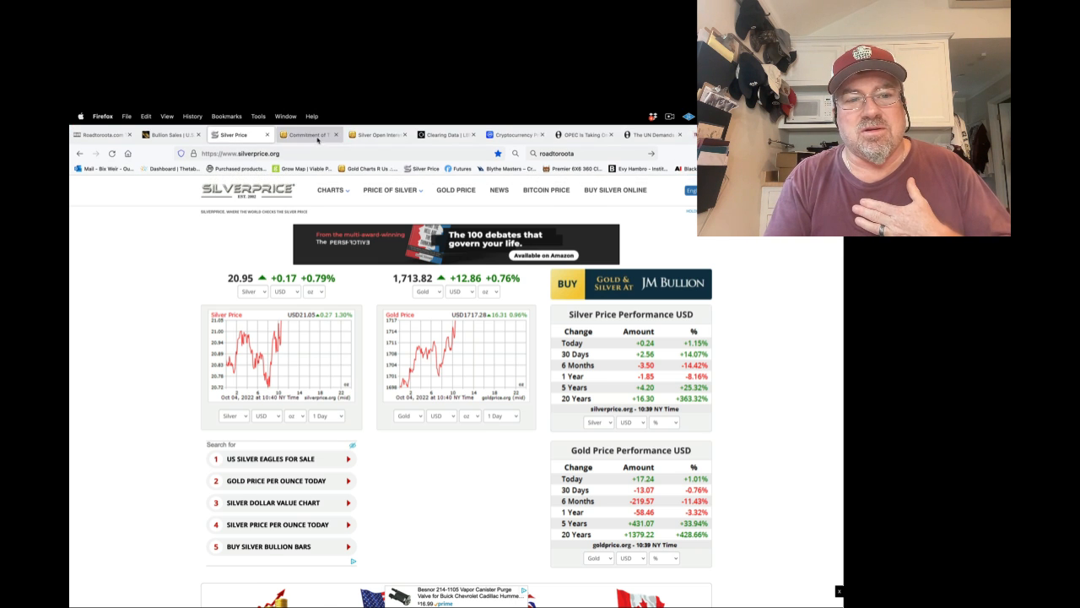
# - Bring up the goldchartsrus COMEX silver Commitment of Traders report
pyautogui.click(309, 135)
pyautogui.scroll(-3, 456, 380)
pyautogui.scroll(-1, 455, 379)
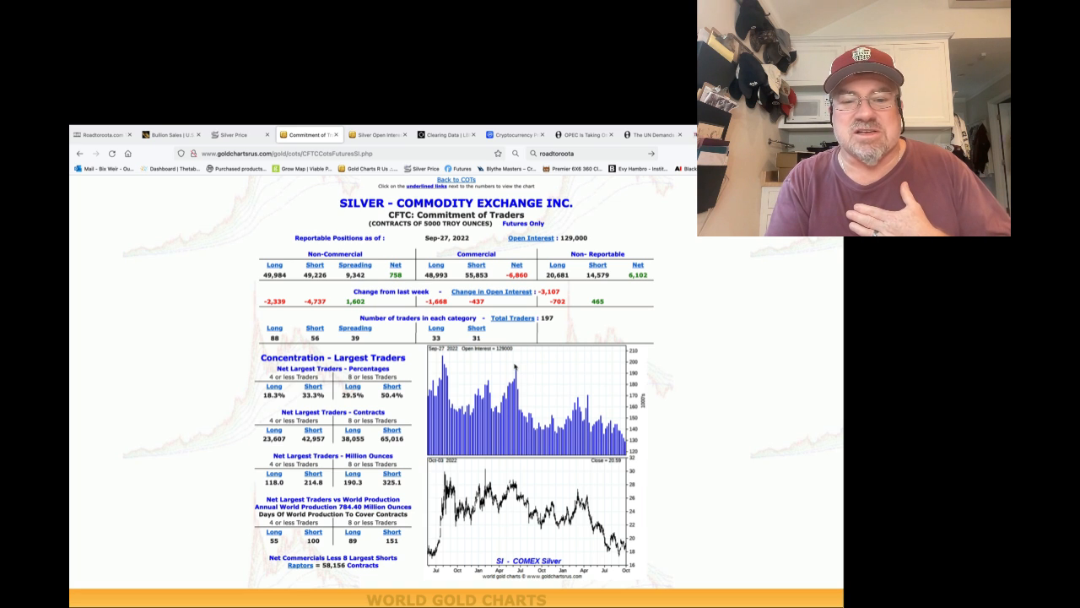
pyautogui.scroll(-1, 515, 366)
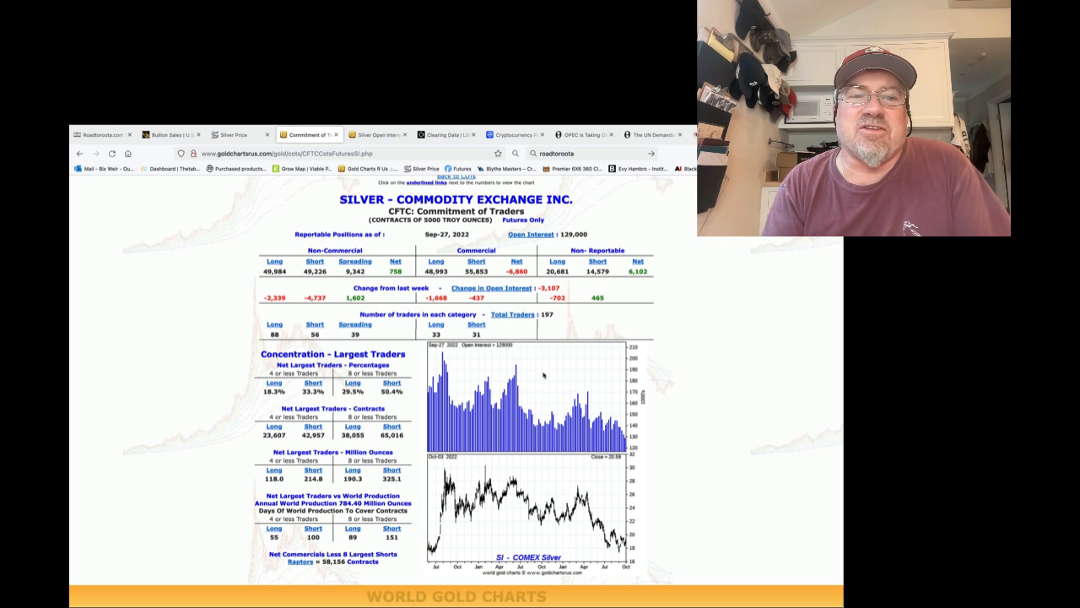
# - View the COMEX silver open interest chart, then the LBMA silver clearing data page
pyautogui.click(380, 135)
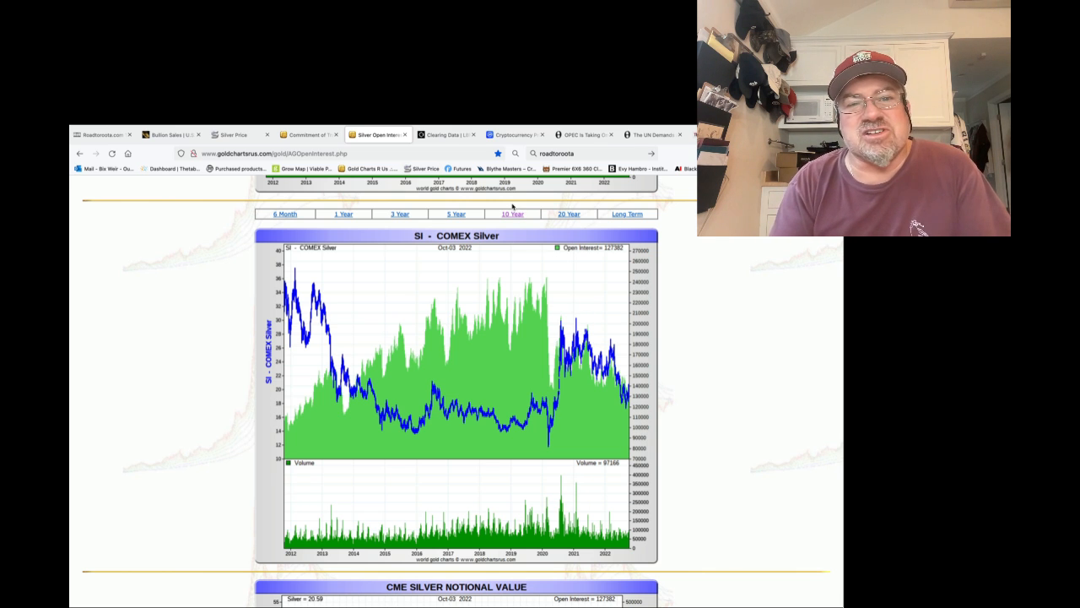
pyautogui.click(446, 135)
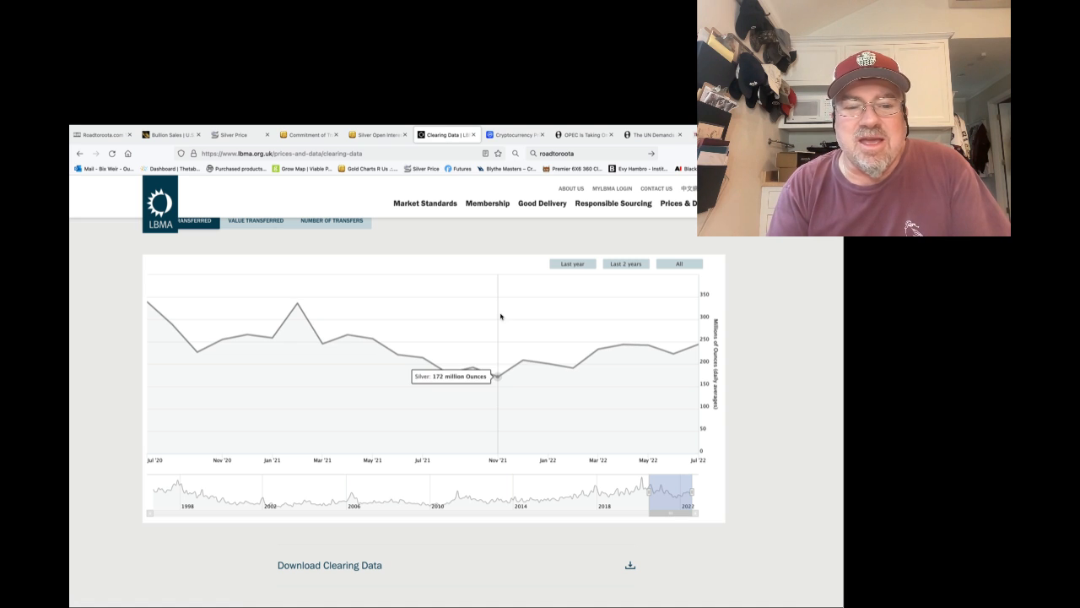
pyautogui.moveTo(475, 364)
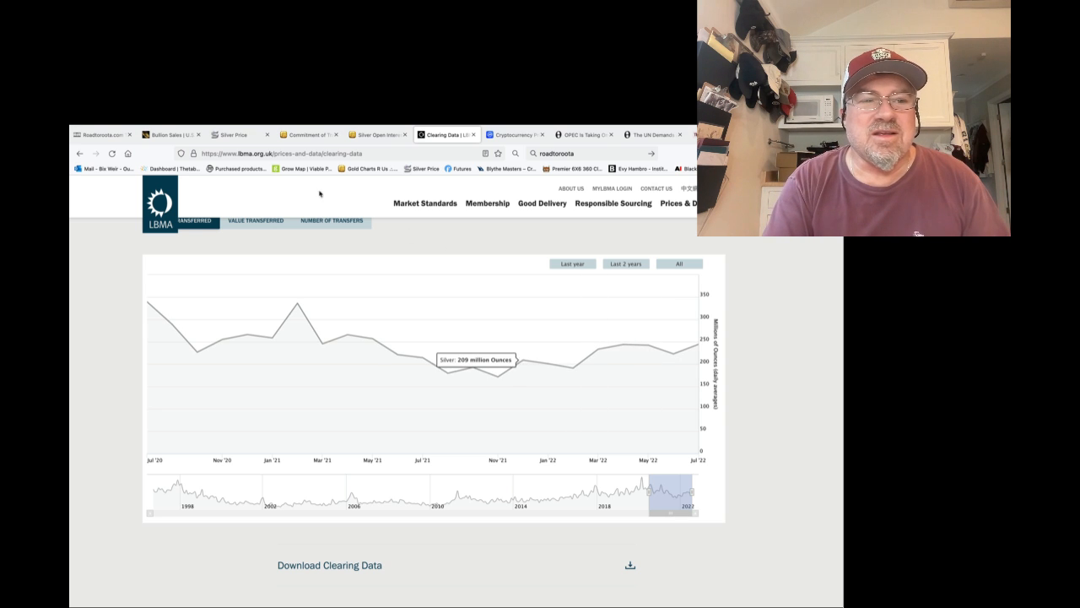
# - Return to the usmint.gov monthly bullion sales table tab
pyautogui.click(173, 135)
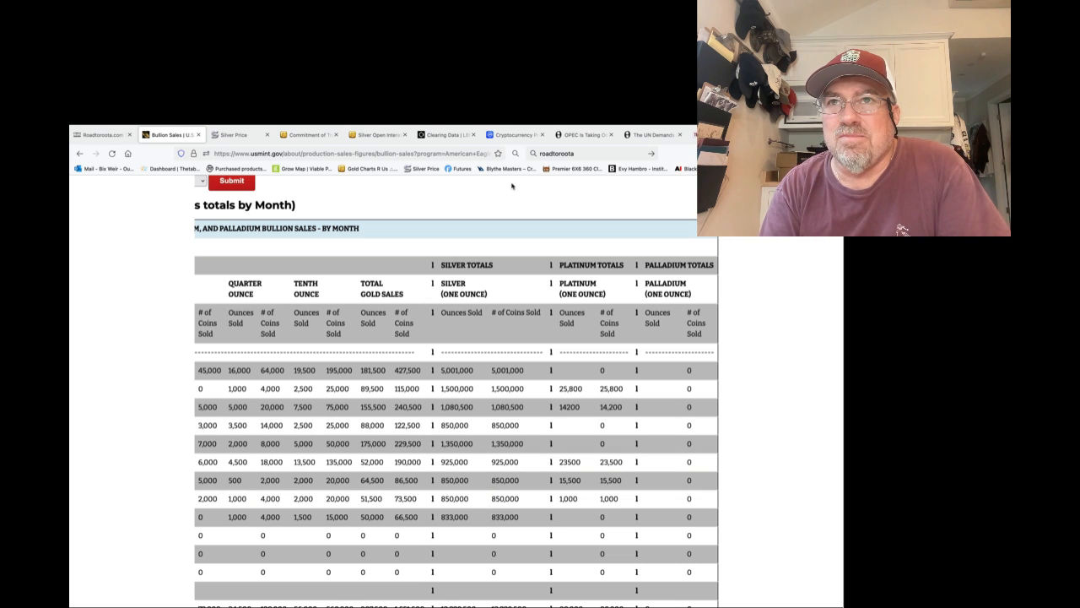
# - Check the CoinMarketCap price table, then switch to the ZeroHedge UN rate-hikes article
pyautogui.click(510, 135)
pyautogui.scroll(-2, 475, 284)
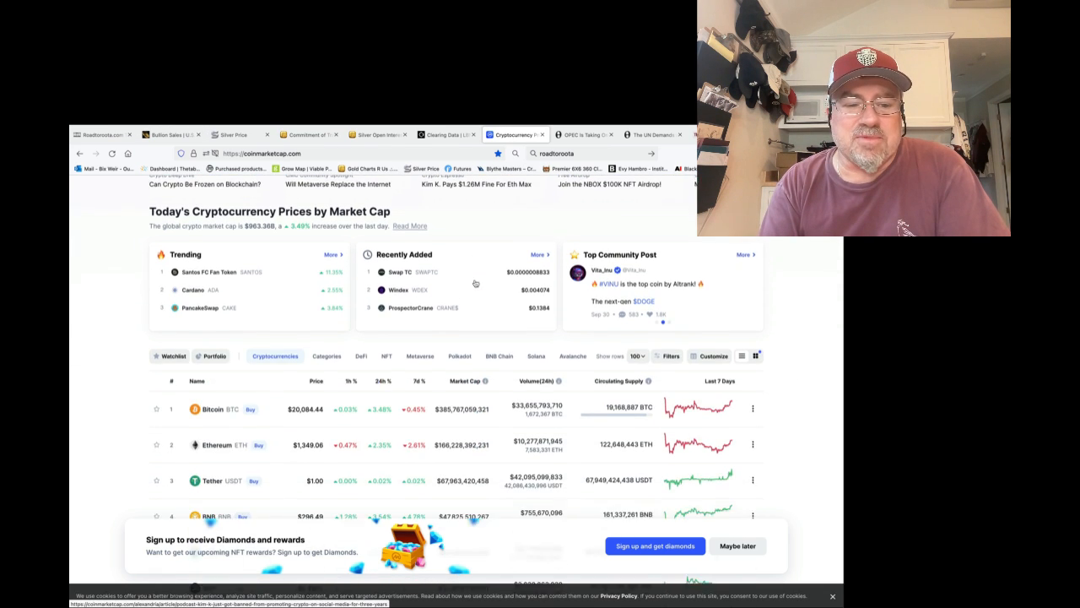
pyautogui.scroll(-3, 475, 284)
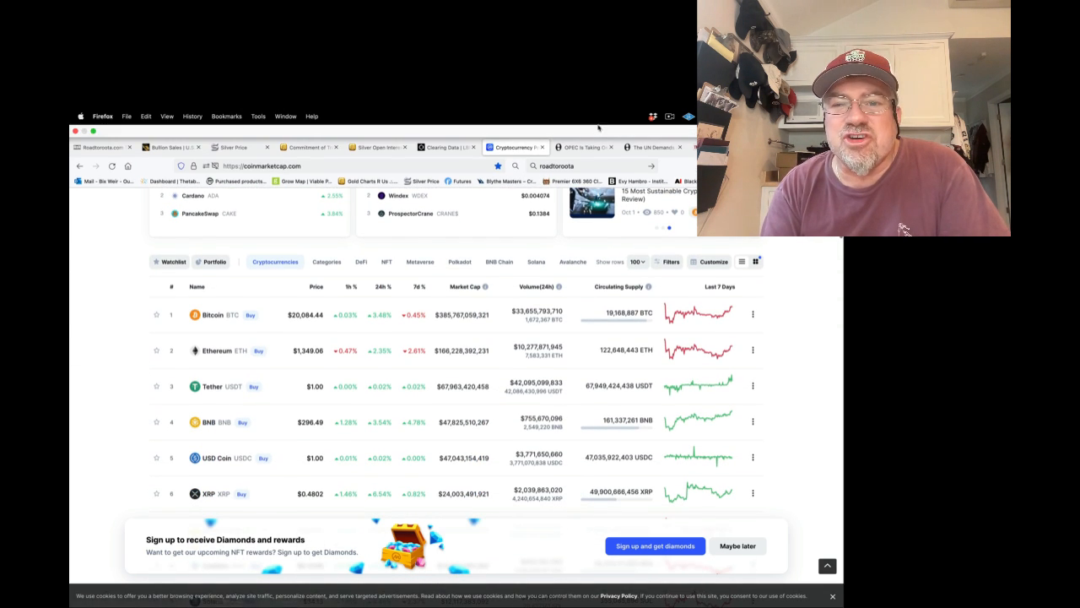
pyautogui.click(647, 135)
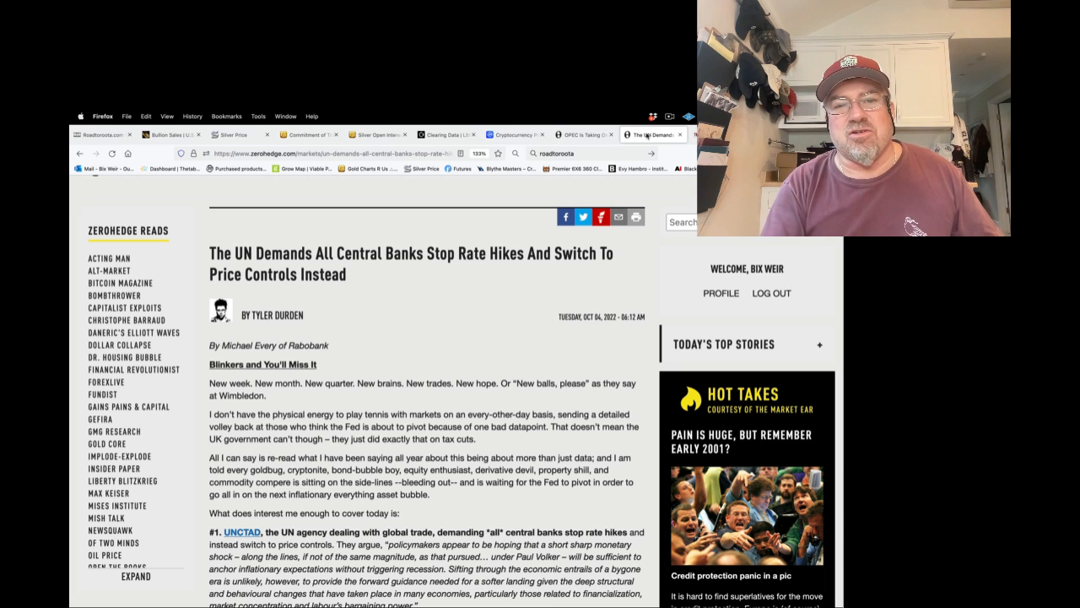
# - Go back to the CoinMarketCap cryptocurrency listings with Bitcoin at $20,100
pyautogui.click(517, 135)
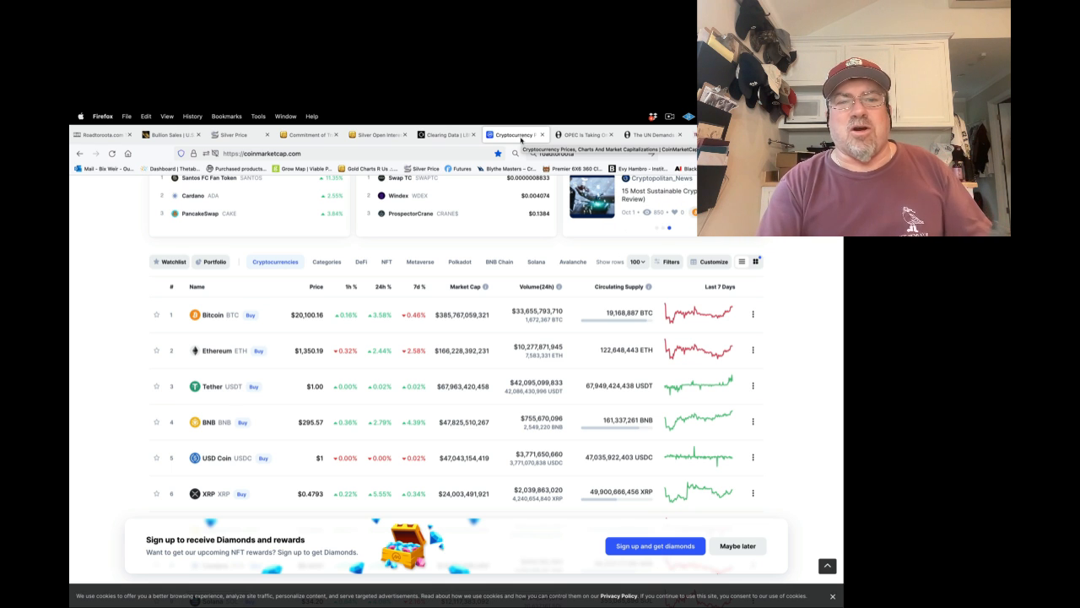
pyautogui.scroll(5, 527, 247)
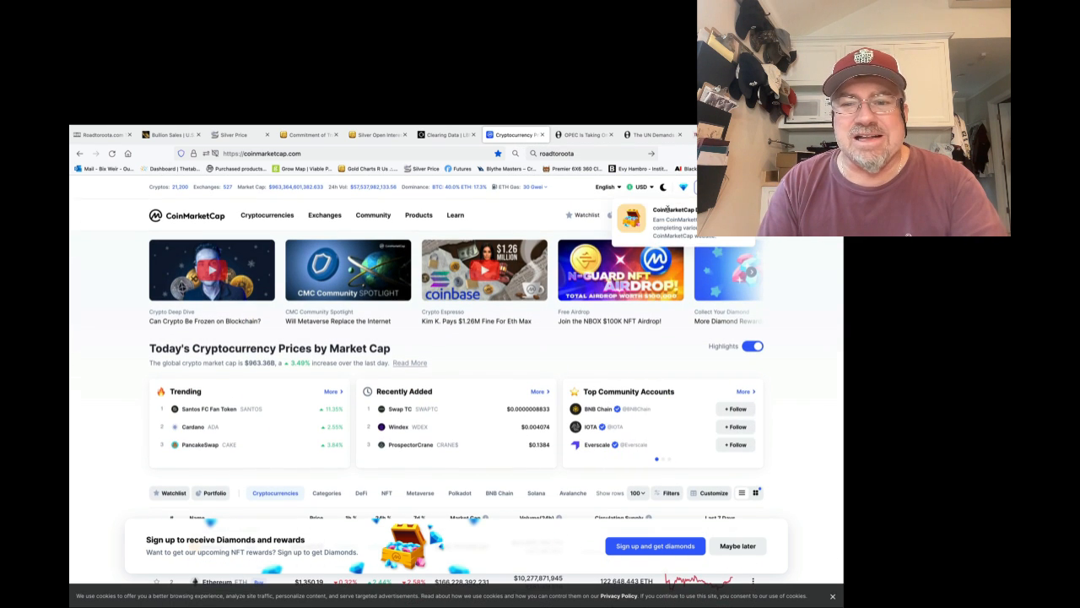
# - Search CoinMarketCap for Veritaseum and load its VERI token price page
pyautogui.click(683, 216)
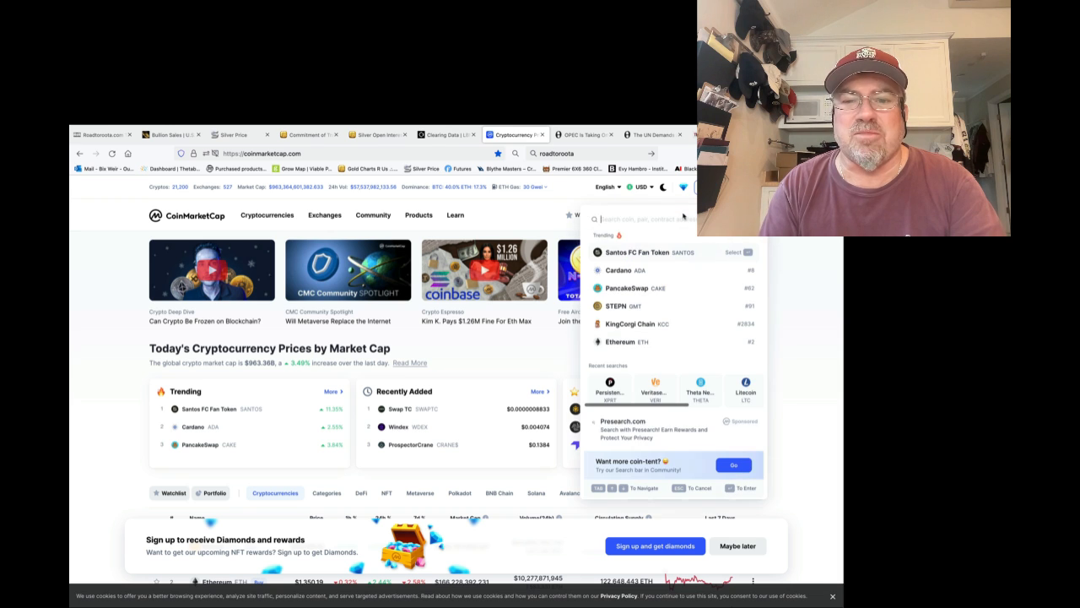
pyautogui.write('veri')
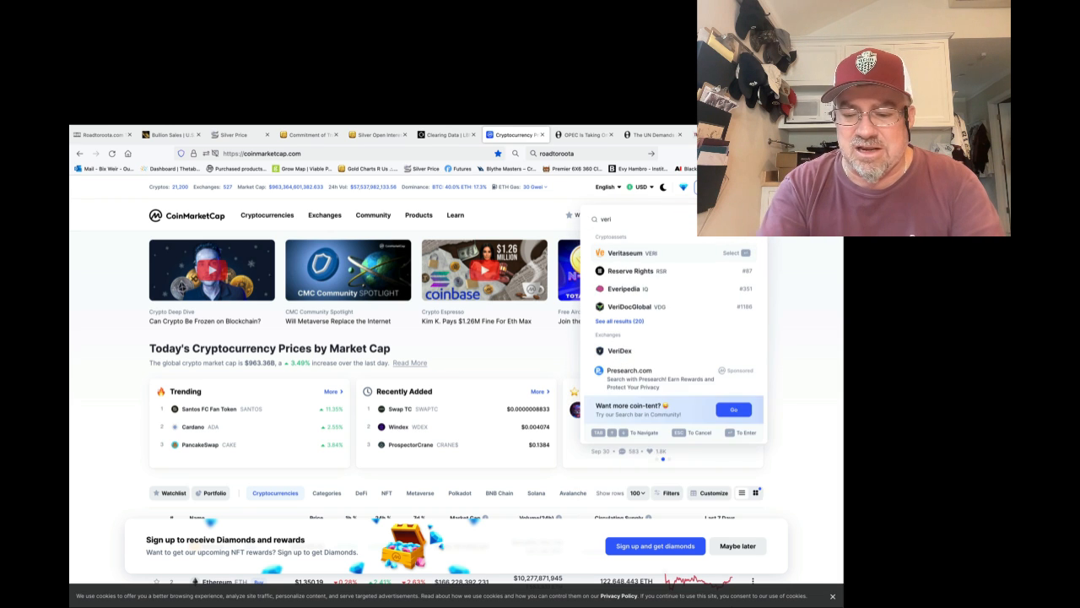
pyautogui.press('Return')
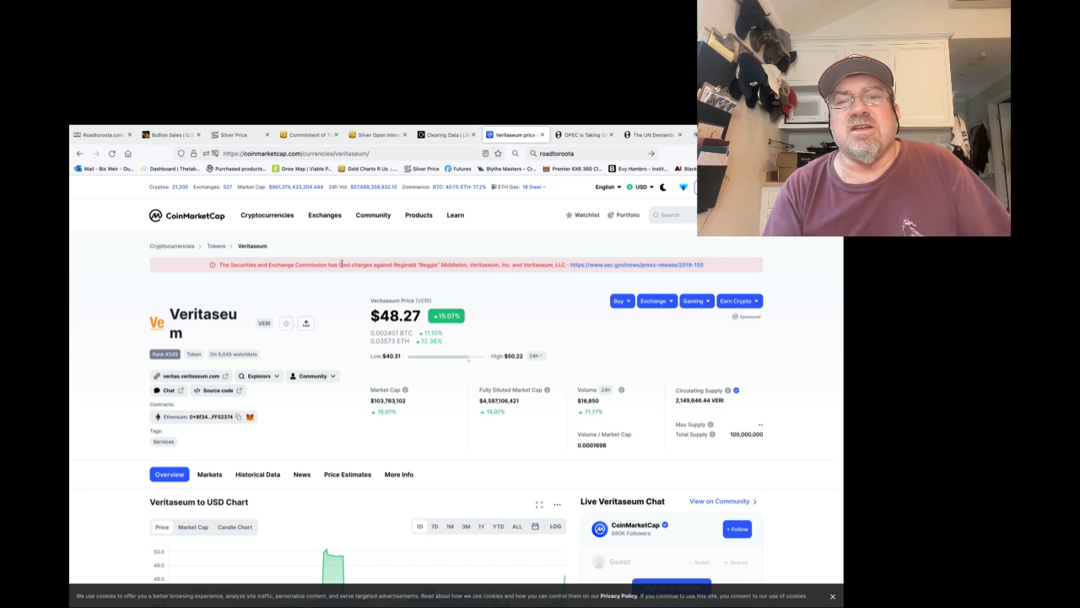
# - Bring up the ZeroHedge article on OPEC taking on the Fed as Goldman buys every barrel
pyautogui.click(589, 135)
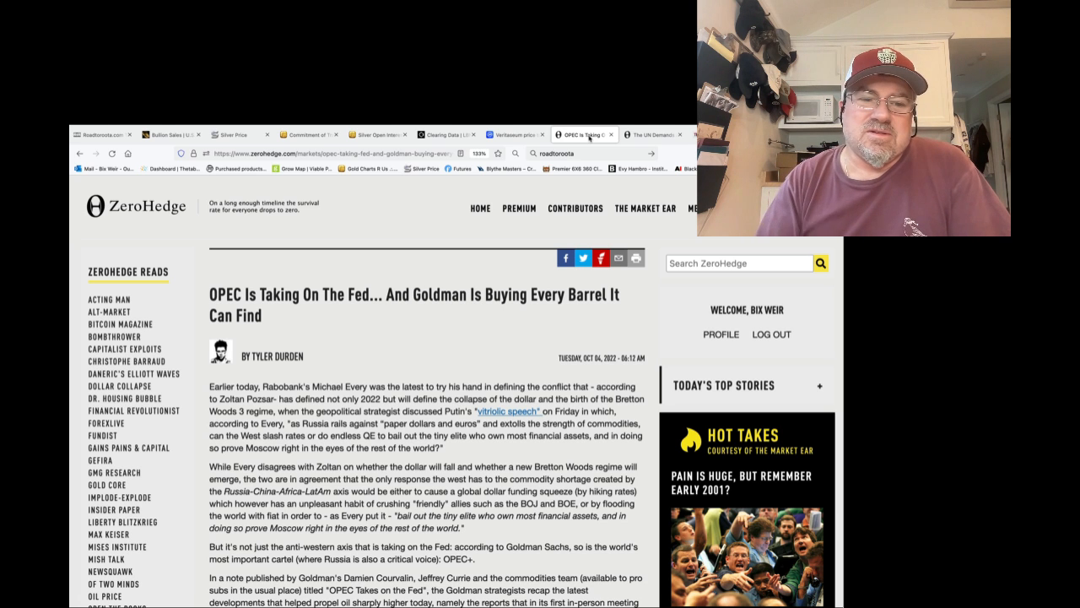
# - Bring up the ZeroHedge article on the UN demanding central banks switch to price controls
pyautogui.click(653, 135)
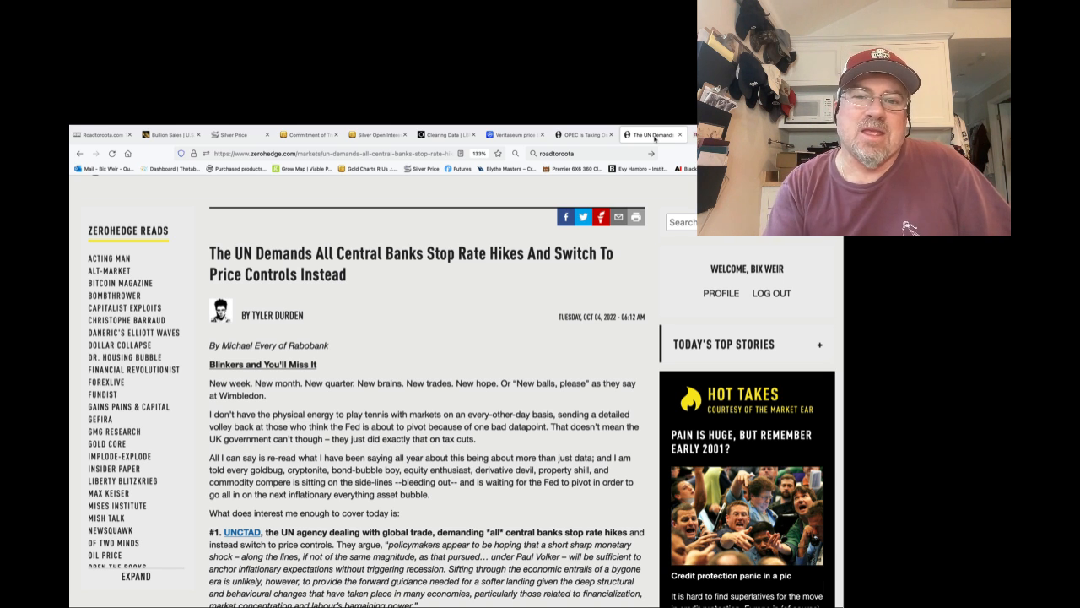
# - Return to Road to Roota and show the Subscribe Today page with the free silver coin offer
pyautogui.press('super+1')
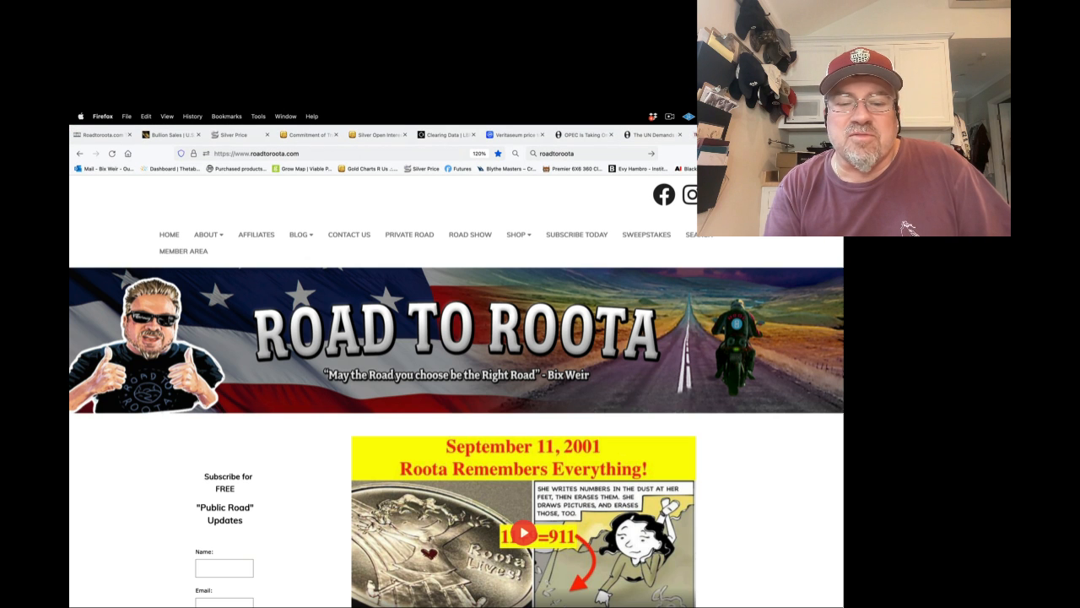
pyautogui.click(585, 234)
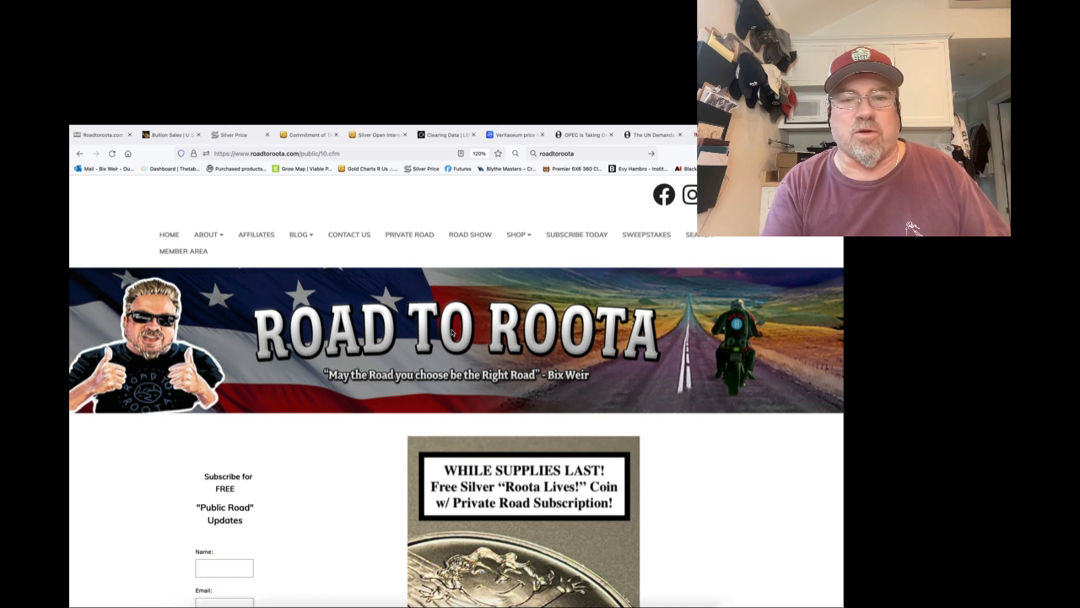
pyautogui.scroll(-5, 456, 422)
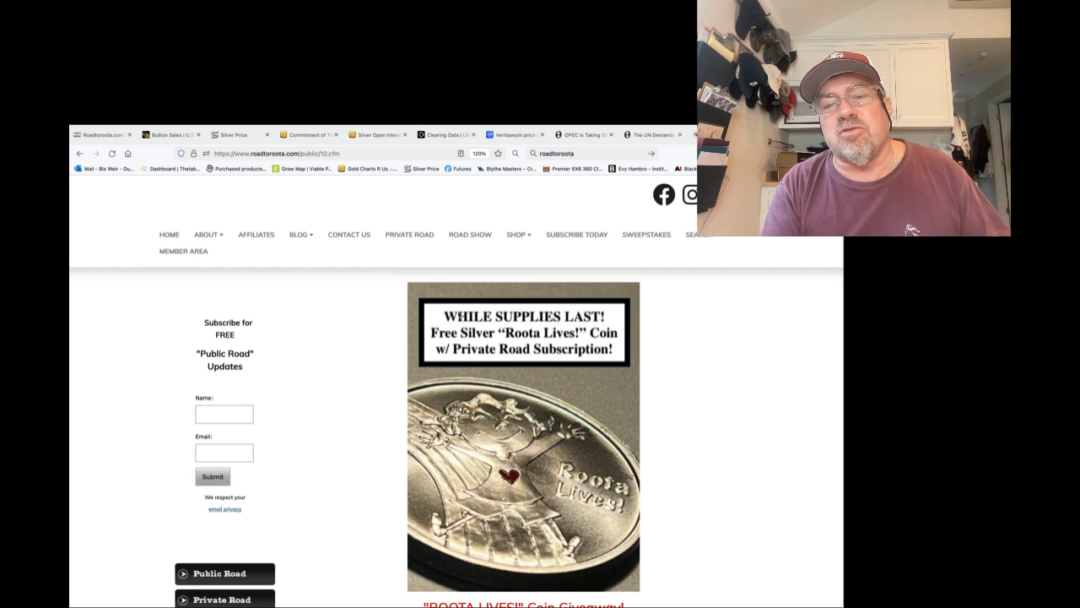